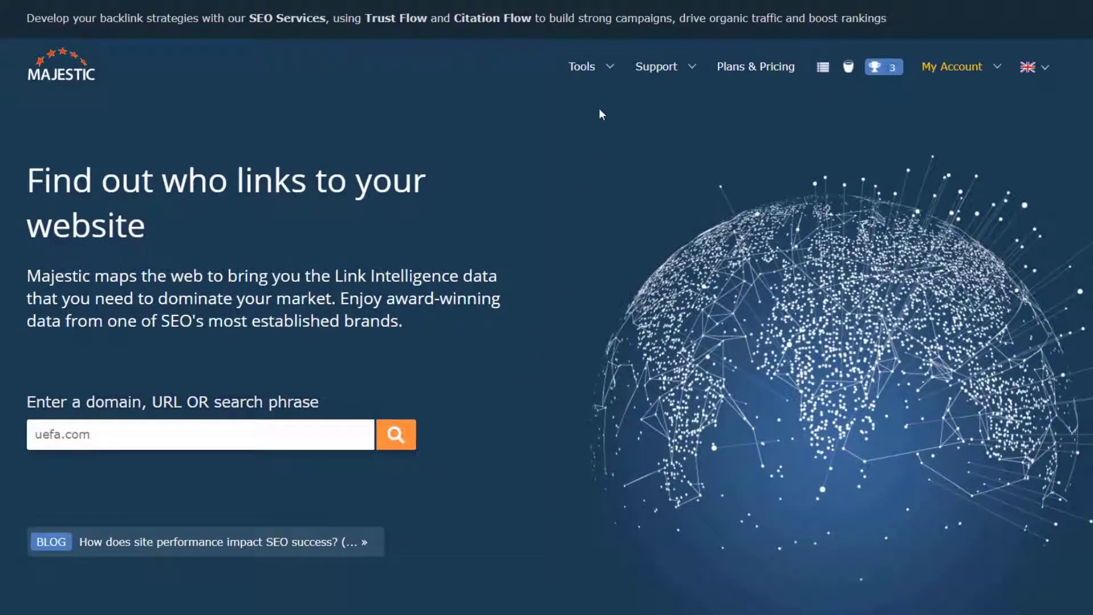
Start a Compare Domains summary with gymshark.com as the first domain.
{"action": "left_click", "coordinate": [608, 66]}
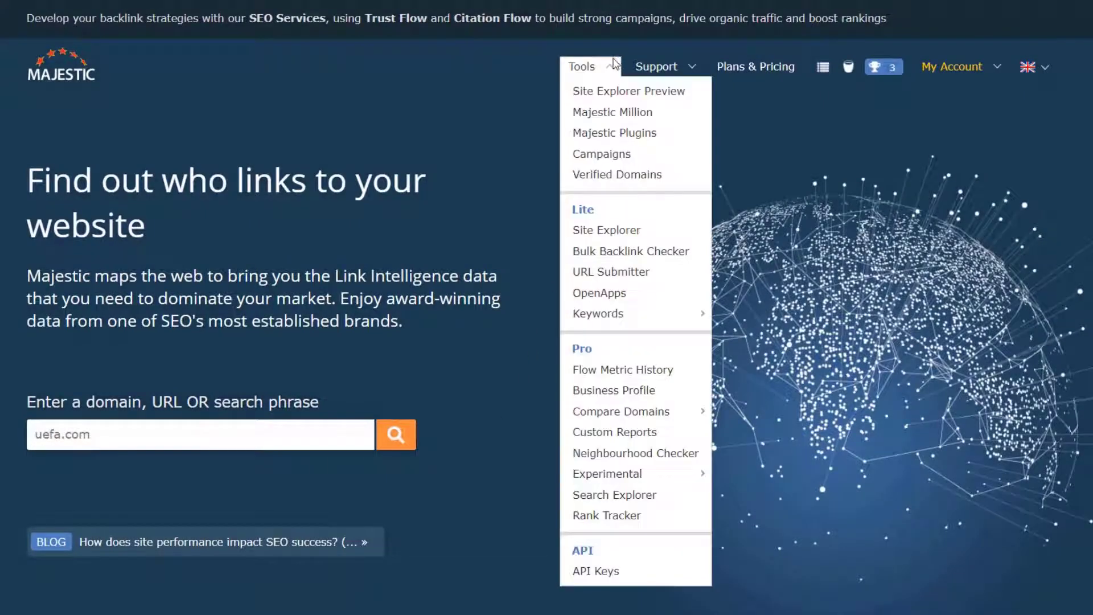
{"action": "mouse_move", "coordinate": [655, 458]}
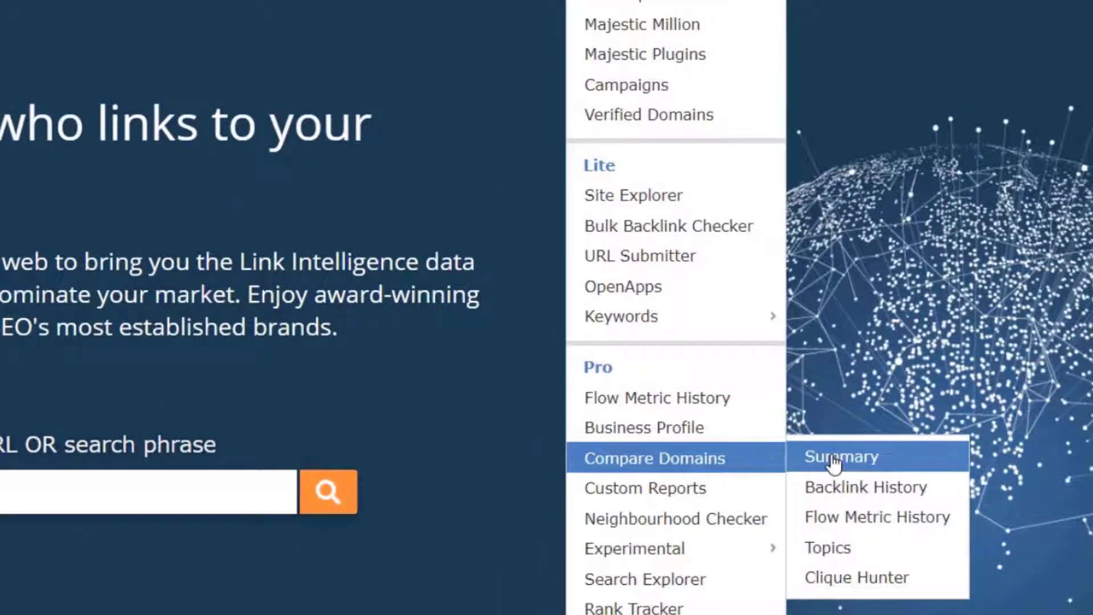
{"action": "left_click", "coordinate": [834, 463]}
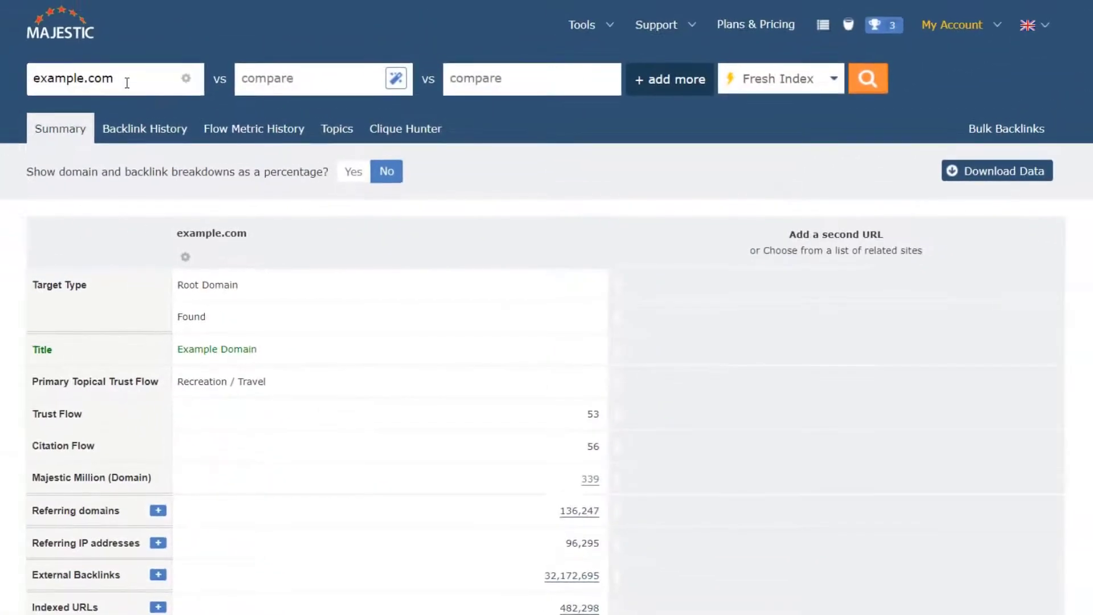
{"action": "left_click_drag", "start_coordinate": [125, 78], "coordinate": [30, 81]}
{"action": "type", "text": "gymshark.com"}
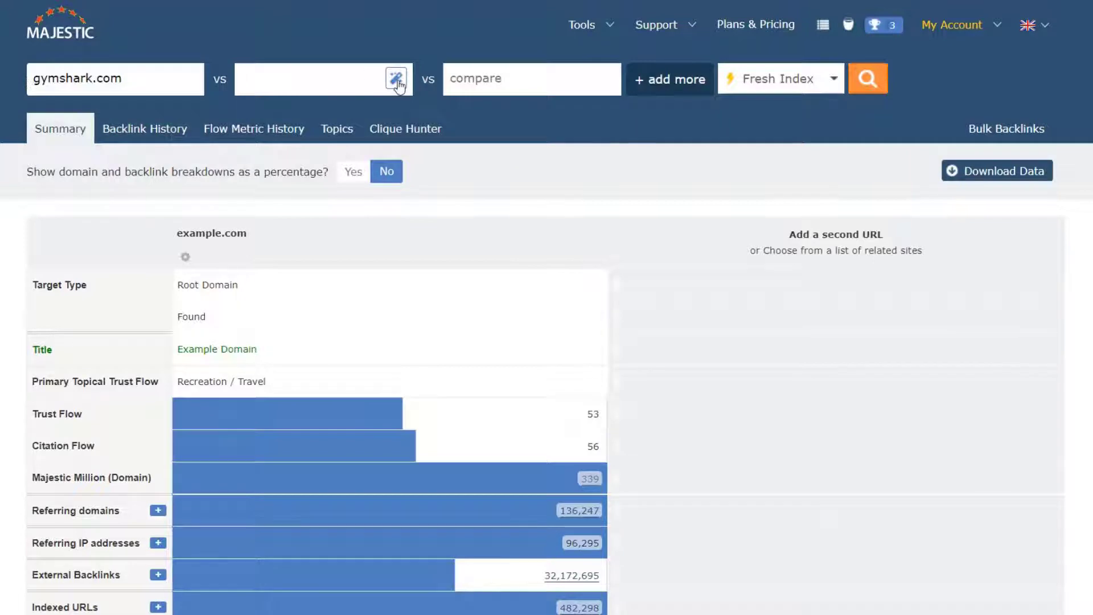
Add related sites nike.com, fashionnova.com and underarmour.com, and run the comparison.
{"action": "left_click", "coordinate": [395, 79]}
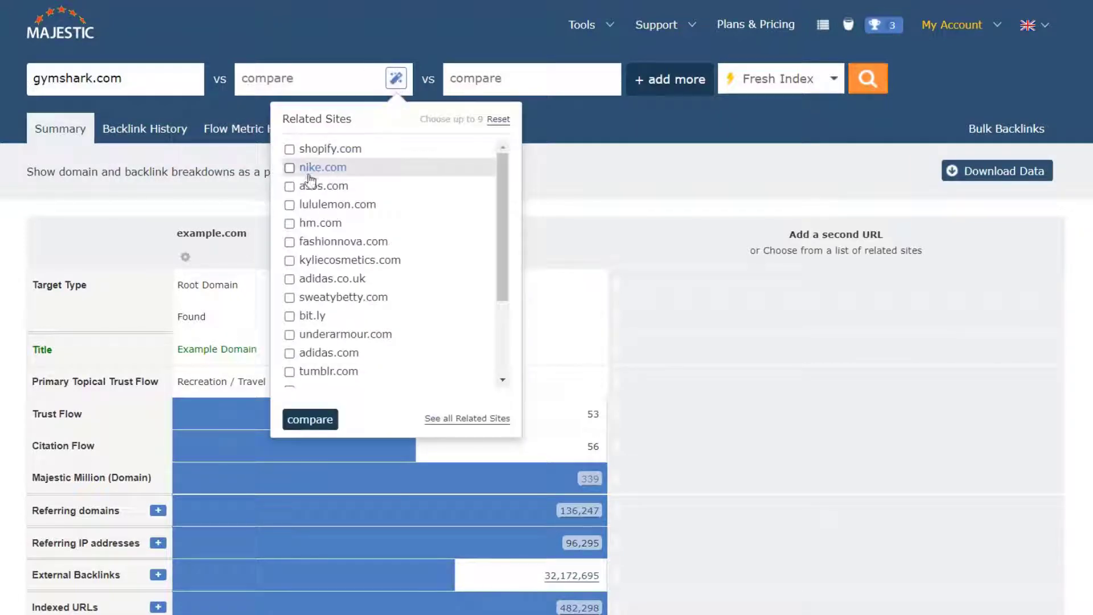
{"action": "left_click", "coordinate": [289, 168]}
{"action": "left_click", "coordinate": [290, 241]}
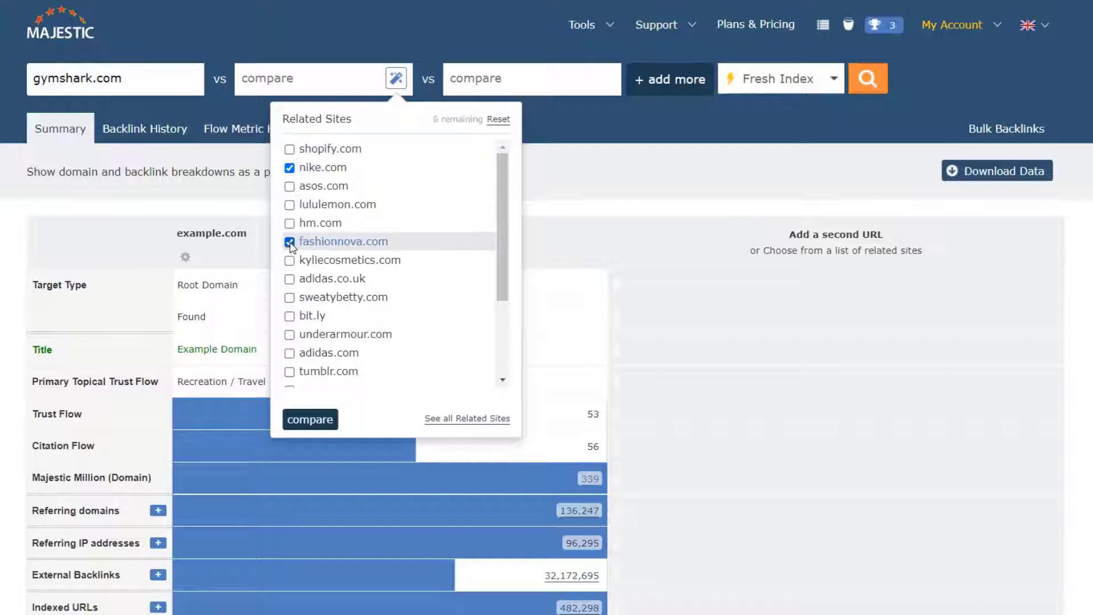
{"action": "left_click", "coordinate": [290, 334]}
{"action": "left_click", "coordinate": [309, 420]}
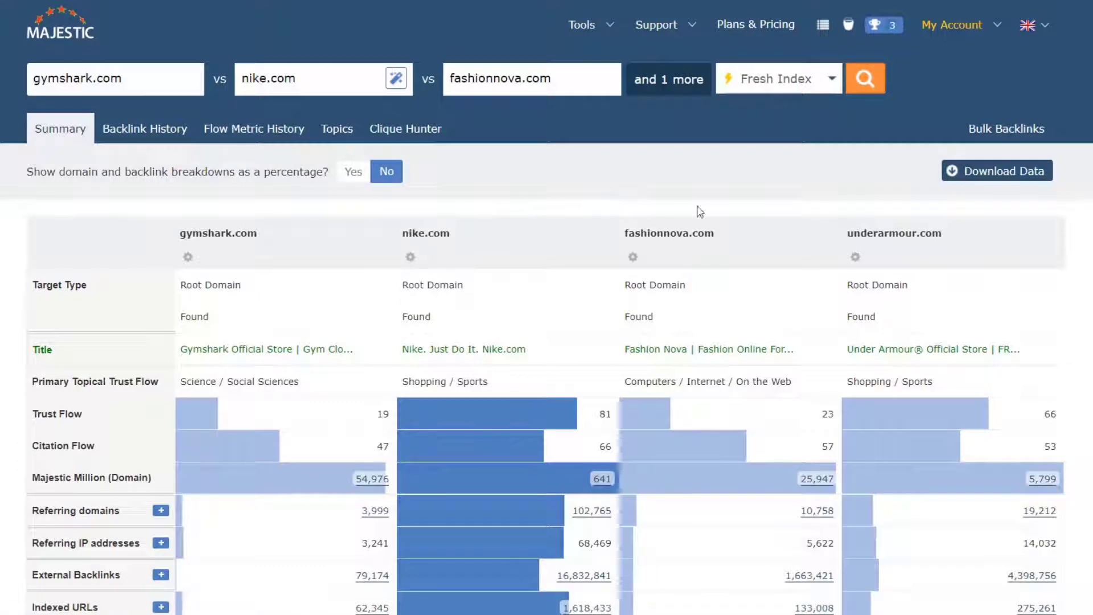
{"action": "scroll", "coordinate": [547, 341], "scroll_direction": "down", "scroll_amount": 2}
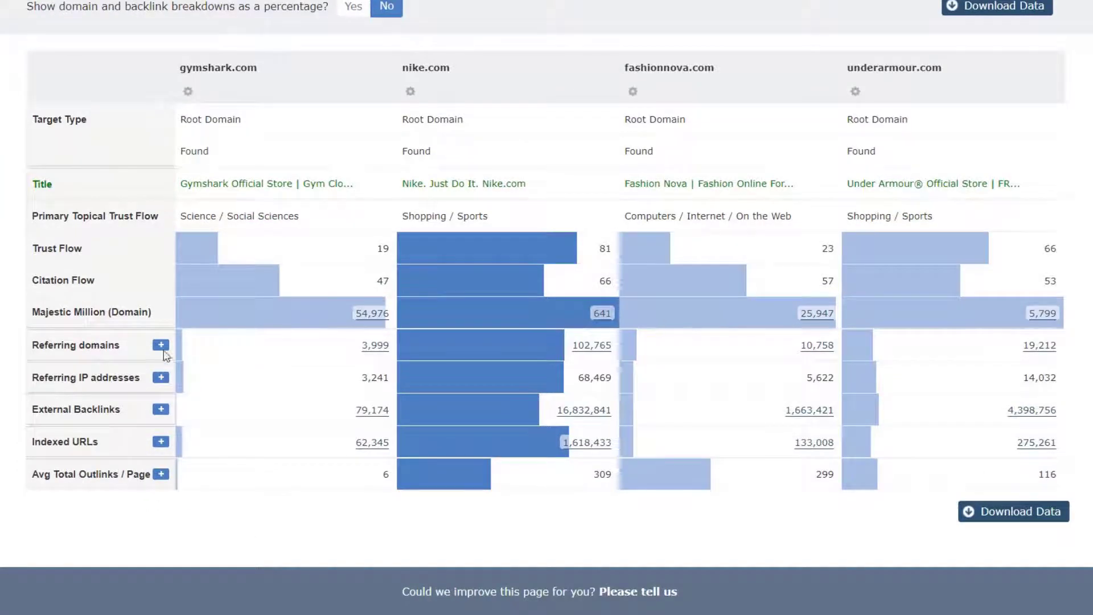
Expand the Referring domains breakdown and show the breakdowns as percentages.
{"action": "left_click", "coordinate": [162, 345]}
{"action": "scroll", "coordinate": [546, 308], "scroll_direction": "up", "scroll_amount": 2}
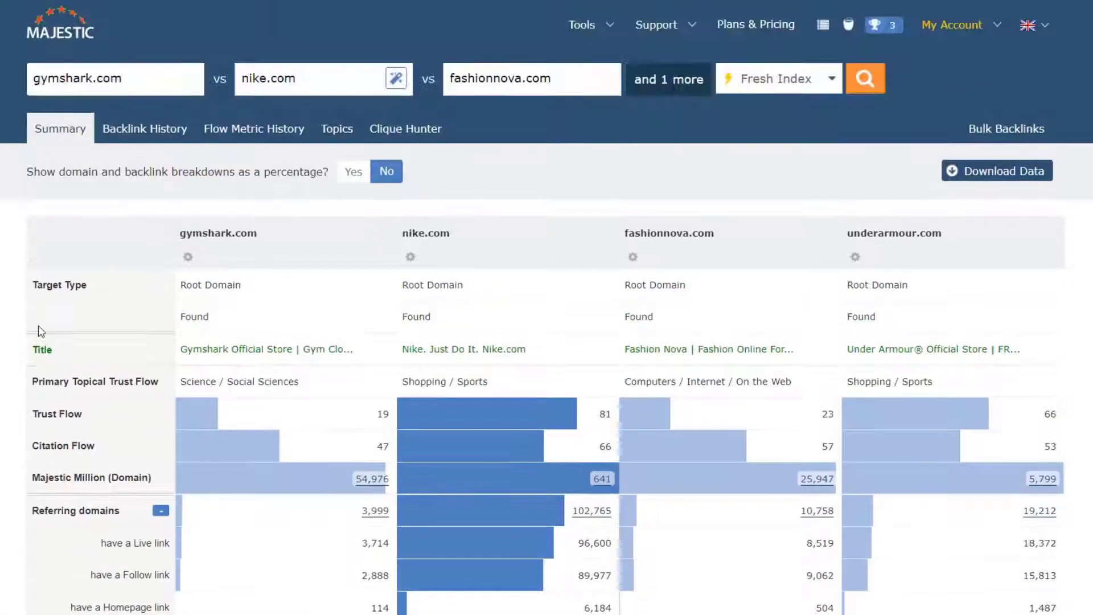
{"action": "left_click", "coordinate": [352, 171]}
{"action": "scroll", "coordinate": [547, 342], "scroll_direction": "down", "scroll_amount": 3}
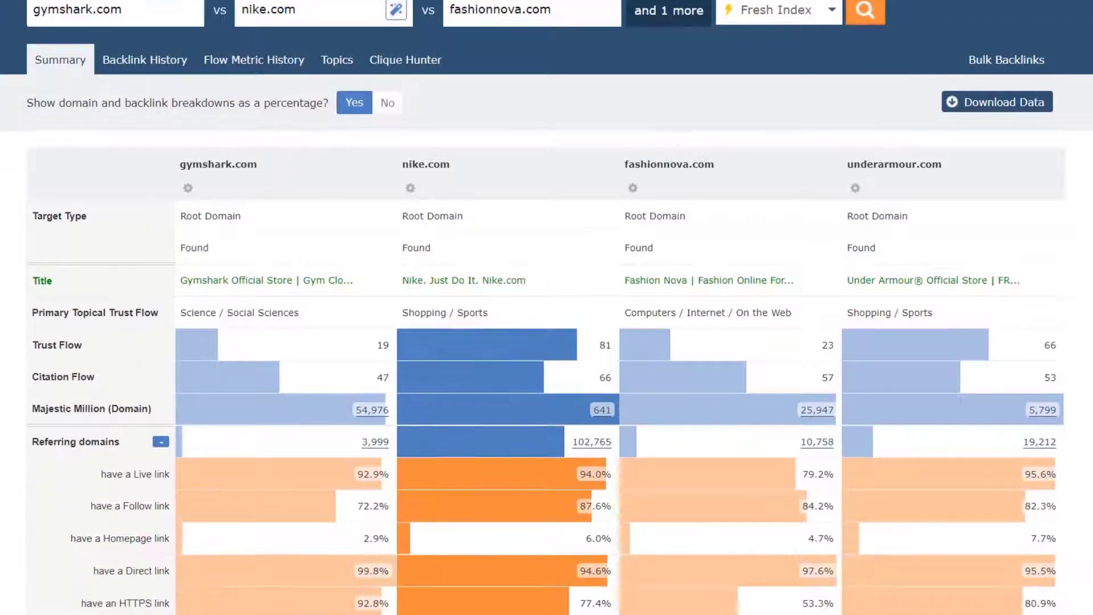
{"action": "scroll", "coordinate": [547, 342], "scroll_direction": "down", "scroll_amount": 1}
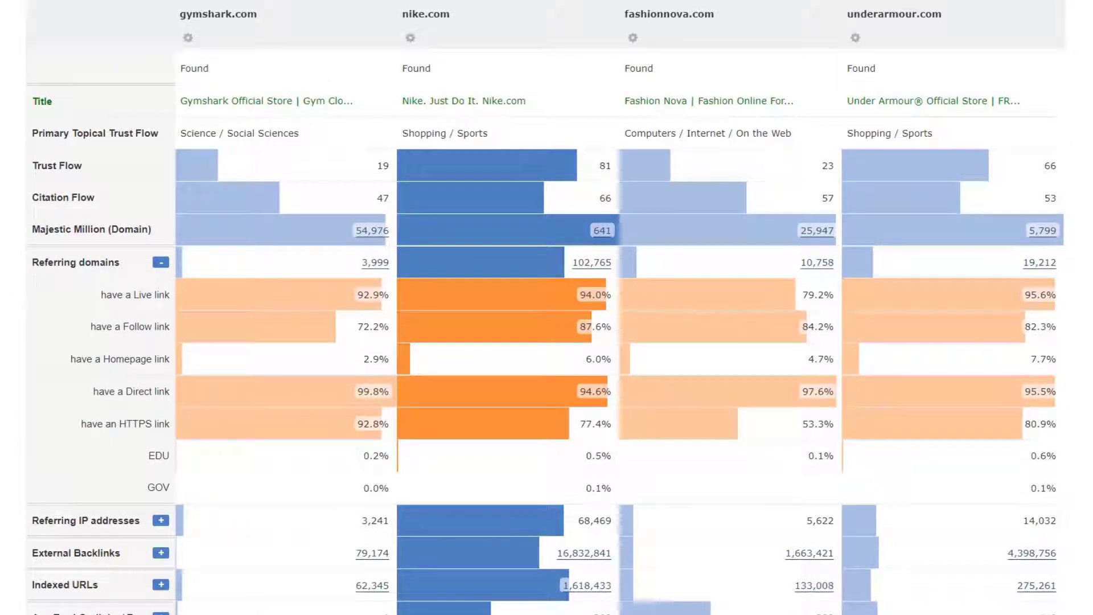
{"action": "scroll", "coordinate": [547, 308], "scroll_direction": "up", "scroll_amount": 5}
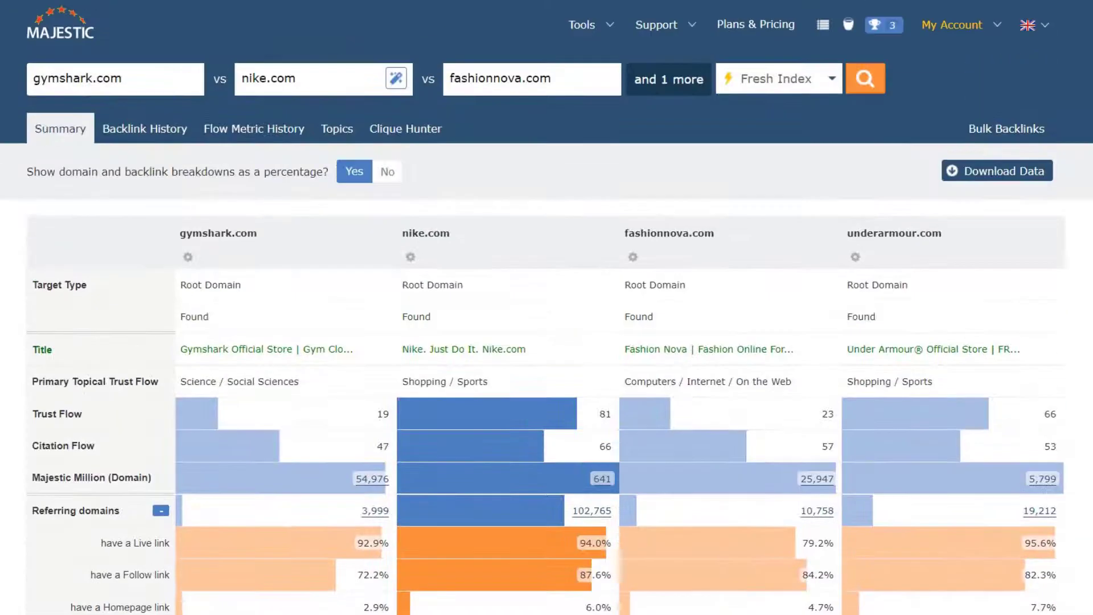
Chart Backlink History from the Historic Index in Cumulative view mode.
{"action": "left_click", "coordinate": [144, 128]}
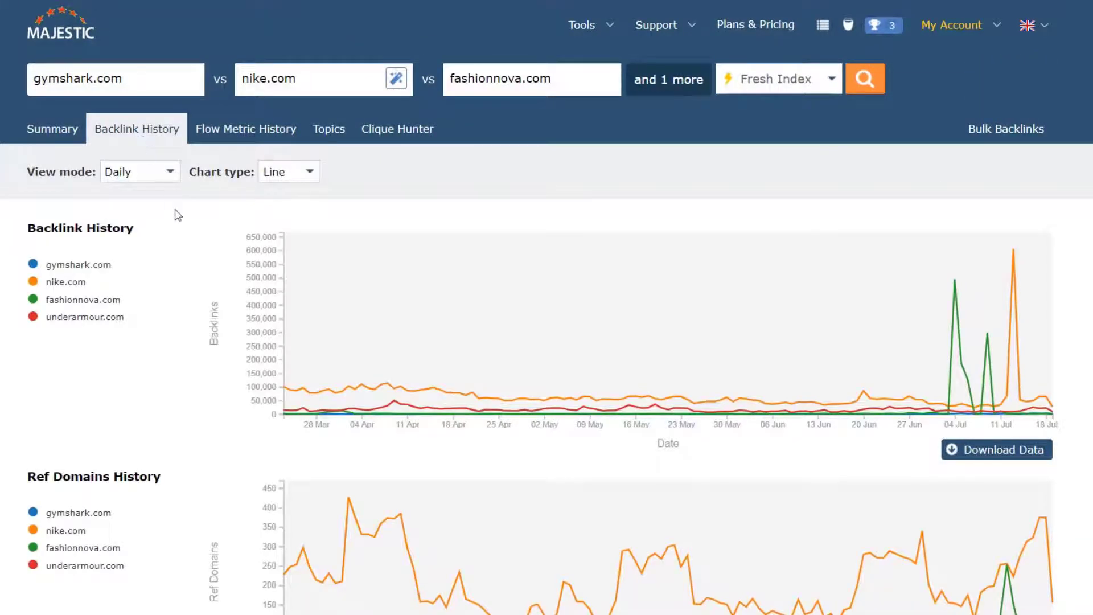
{"action": "scroll", "coordinate": [182, 295], "scroll_direction": "down", "scroll_amount": 5}
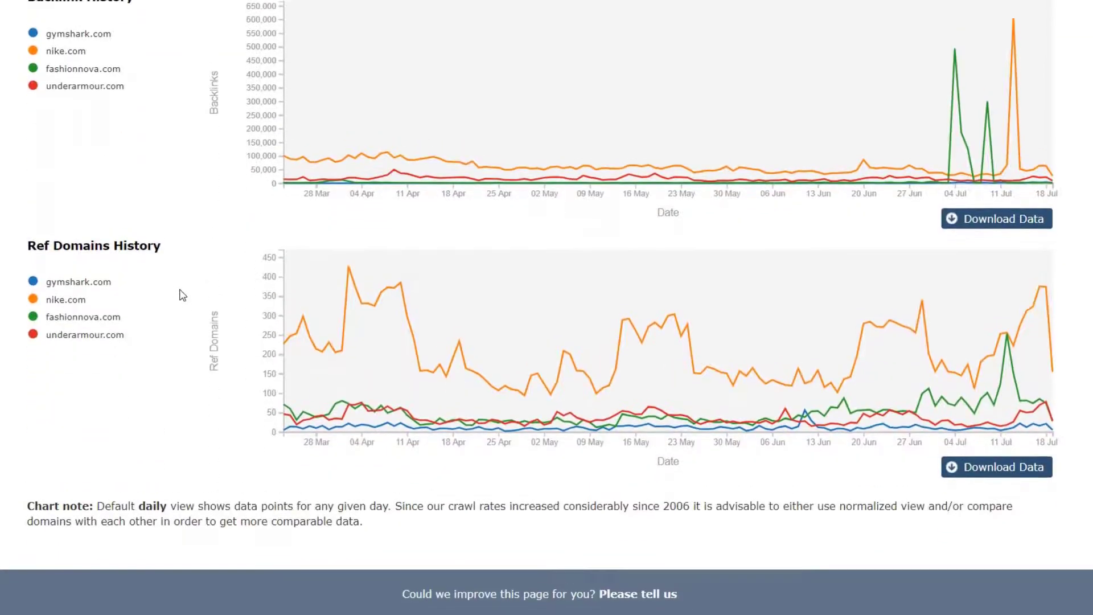
{"action": "scroll", "coordinate": [182, 295], "scroll_direction": "up", "scroll_amount": 5}
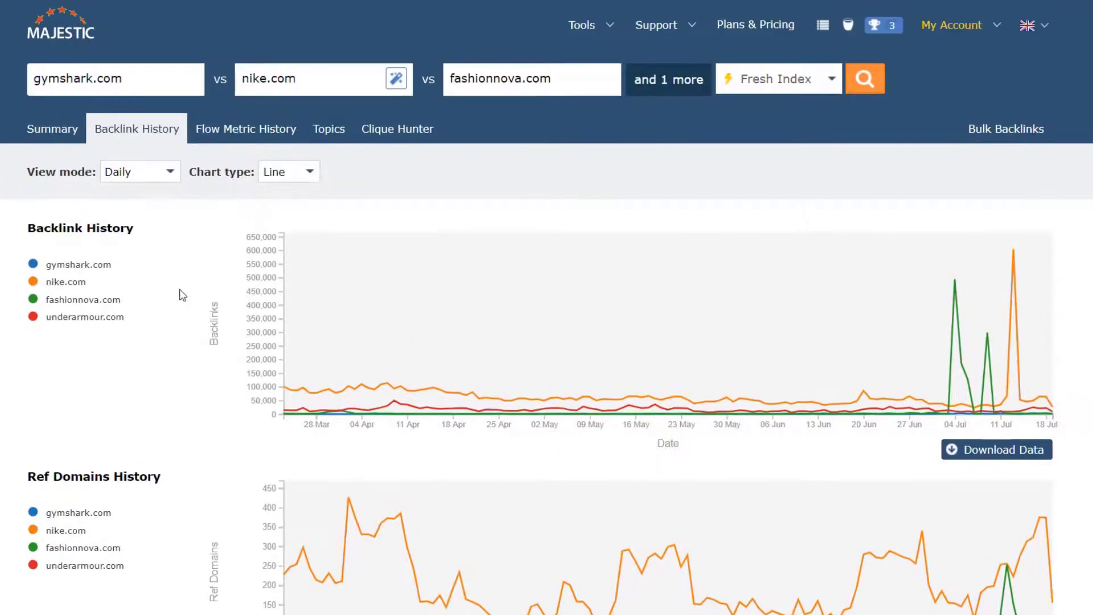
{"action": "left_click", "coordinate": [821, 79]}
{"action": "left_click", "coordinate": [786, 118]}
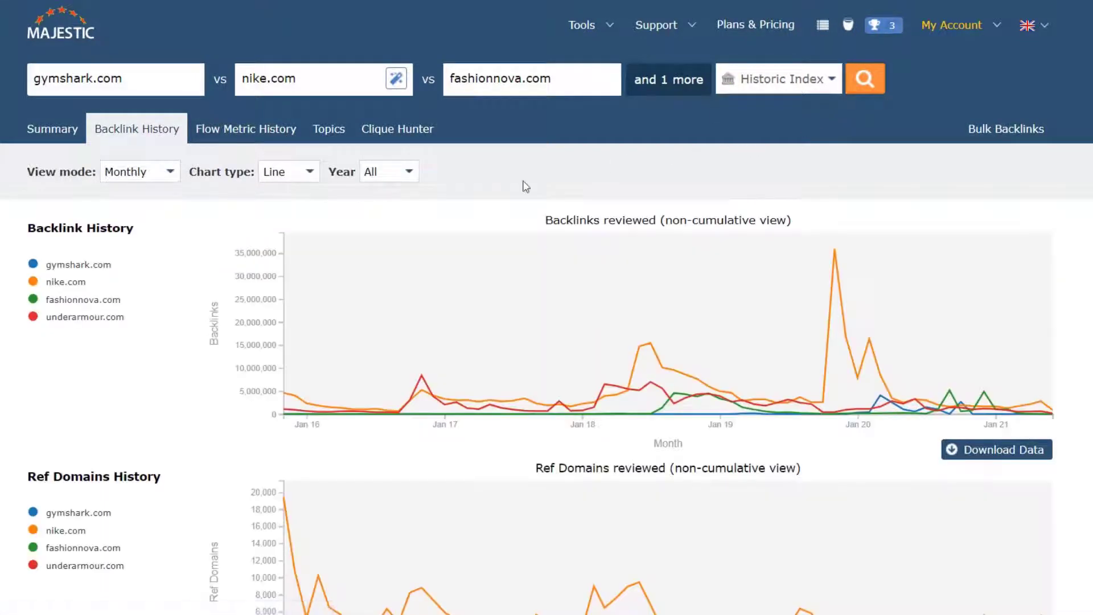
{"action": "scroll", "coordinate": [324, 257], "scroll_direction": "down", "scroll_amount": 2}
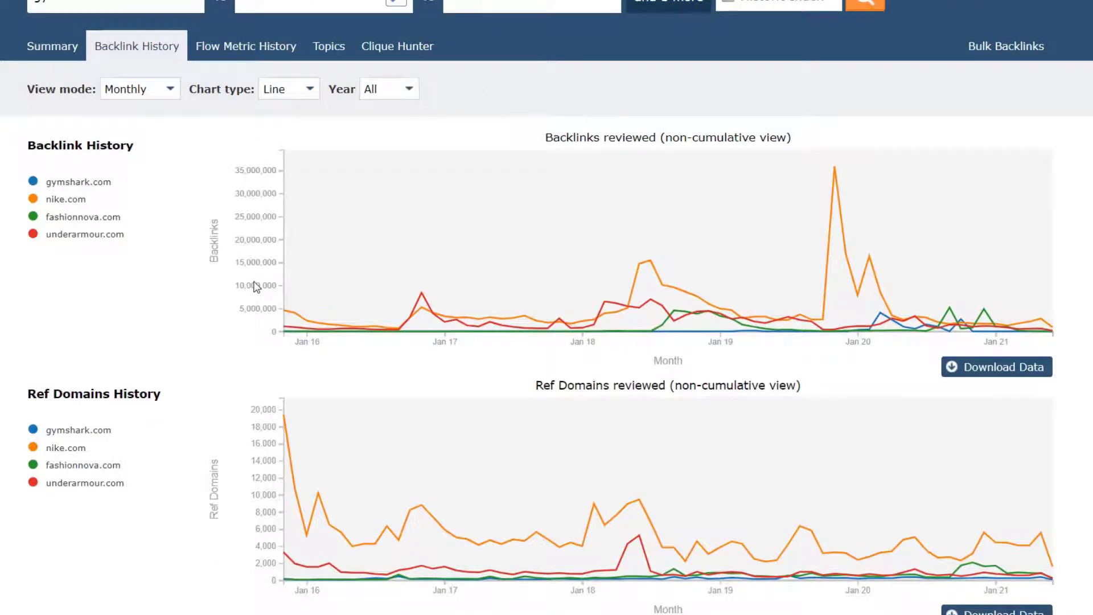
{"action": "scroll", "coordinate": [255, 286], "scroll_direction": "up", "scroll_amount": 2}
{"action": "left_click", "coordinate": [170, 177]}
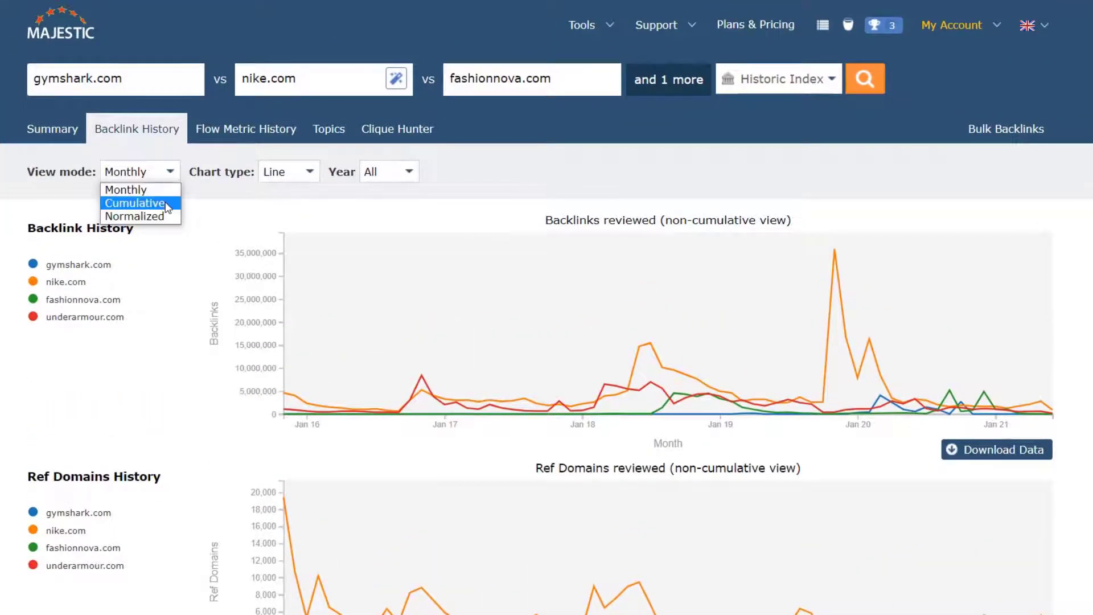
{"action": "left_click", "coordinate": [135, 203]}
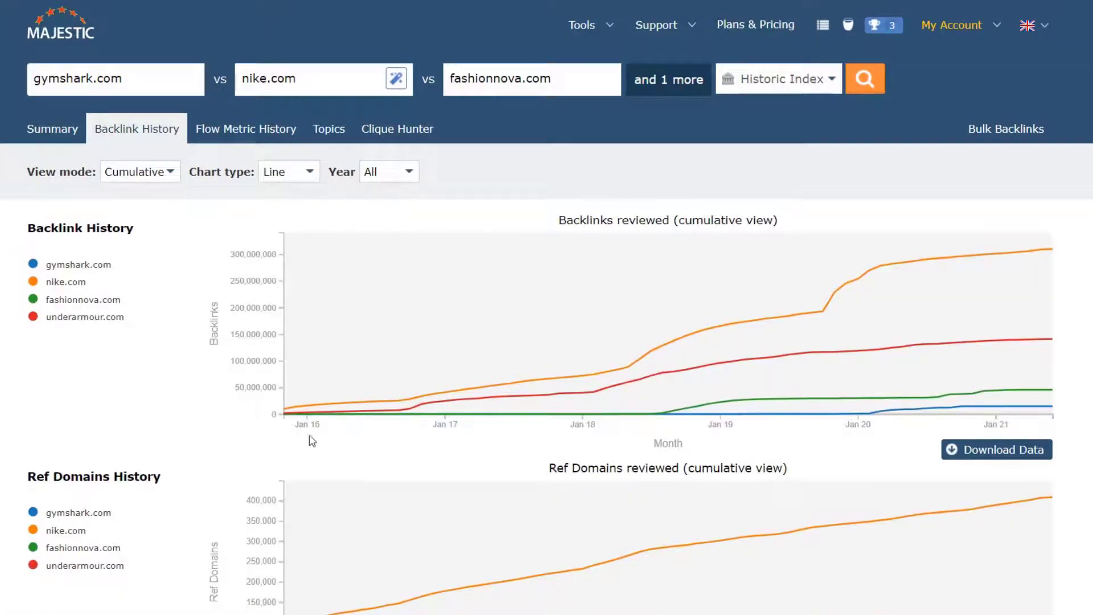
Review the Flow Metric History, then bring up the Topics comparison table.
{"action": "left_click", "coordinate": [246, 128]}
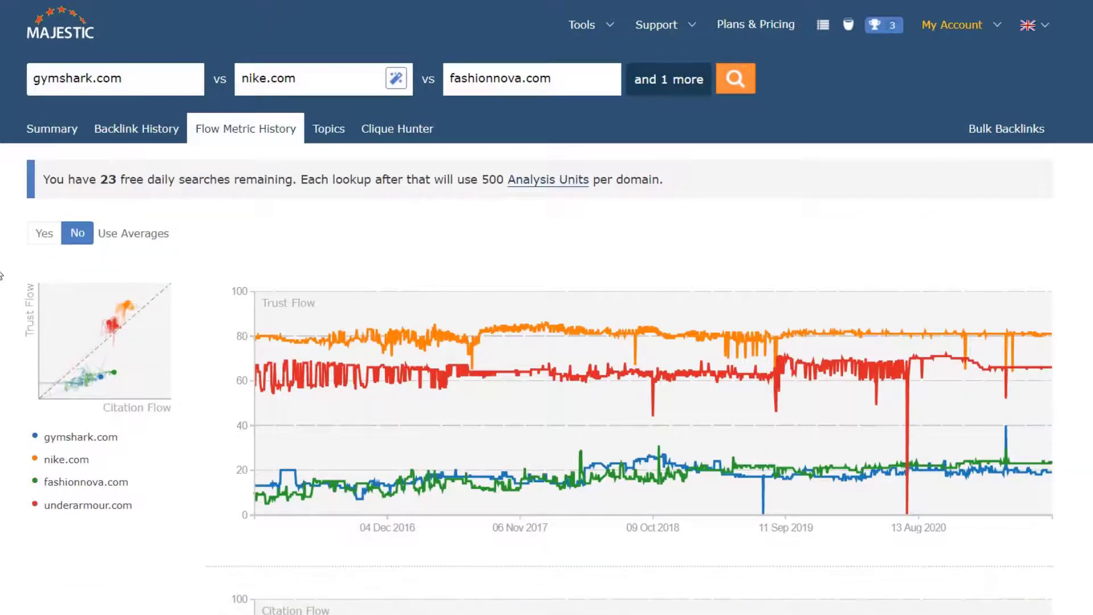
{"action": "scroll", "coordinate": [547, 342], "scroll_direction": "down", "scroll_amount": 1}
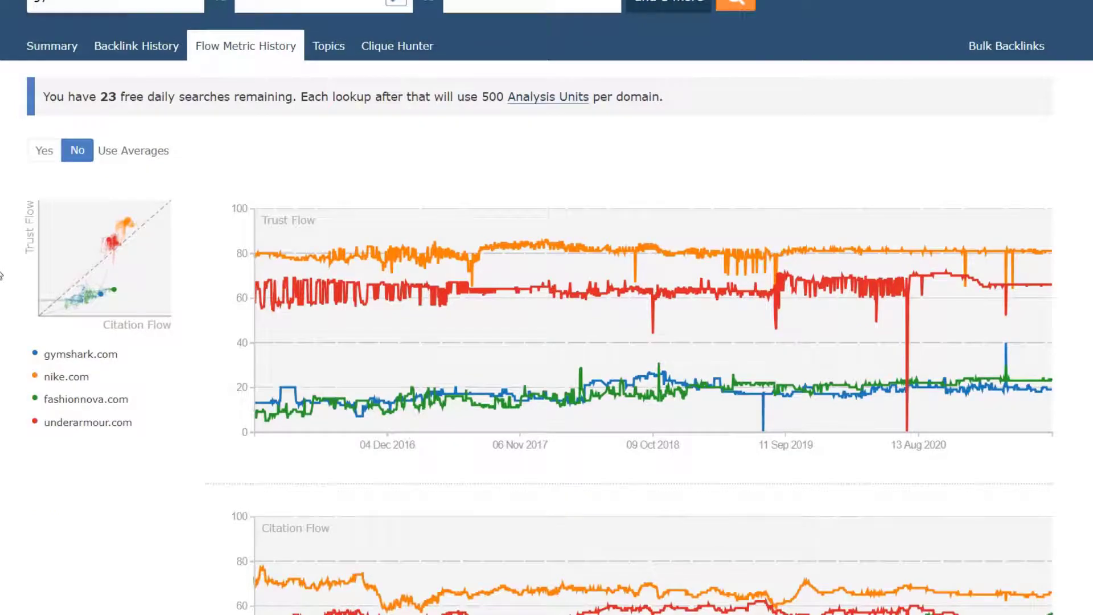
{"action": "scroll", "coordinate": [547, 342], "scroll_direction": "down", "scroll_amount": 1}
{"action": "scroll", "coordinate": [2, 275], "scroll_direction": "down", "scroll_amount": 2}
{"action": "scroll", "coordinate": [1, 275], "scroll_direction": "down", "scroll_amount": 2}
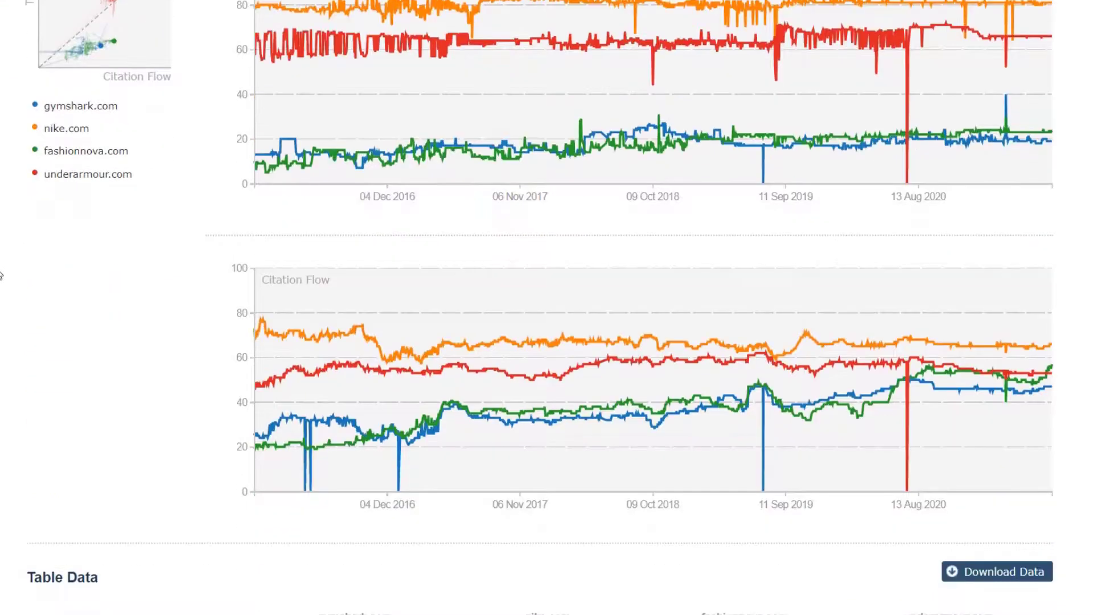
{"action": "scroll", "coordinate": [2, 275], "scroll_direction": "down", "scroll_amount": 2}
{"action": "scroll", "coordinate": [1, 276], "scroll_direction": "down", "scroll_amount": 2}
{"action": "scroll", "coordinate": [2, 275], "scroll_direction": "down", "scroll_amount": 1}
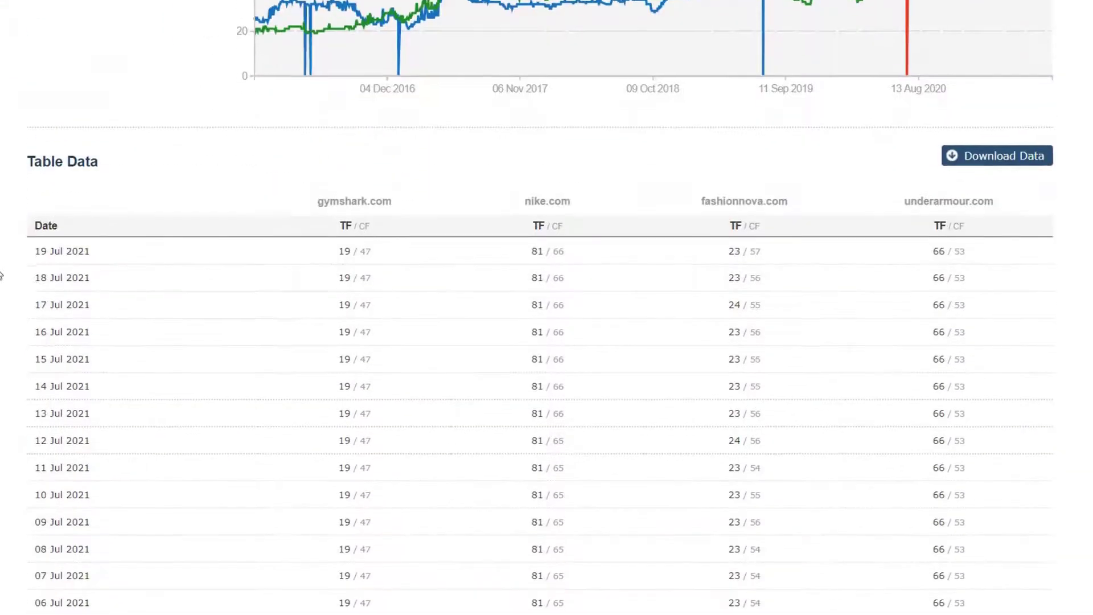
{"action": "scroll", "coordinate": [1, 275], "scroll_direction": "down", "scroll_amount": 1}
{"action": "scroll", "coordinate": [1, 275], "scroll_direction": "down", "scroll_amount": 1}
{"action": "scroll", "coordinate": [2, 275], "scroll_direction": "down", "scroll_amount": 2}
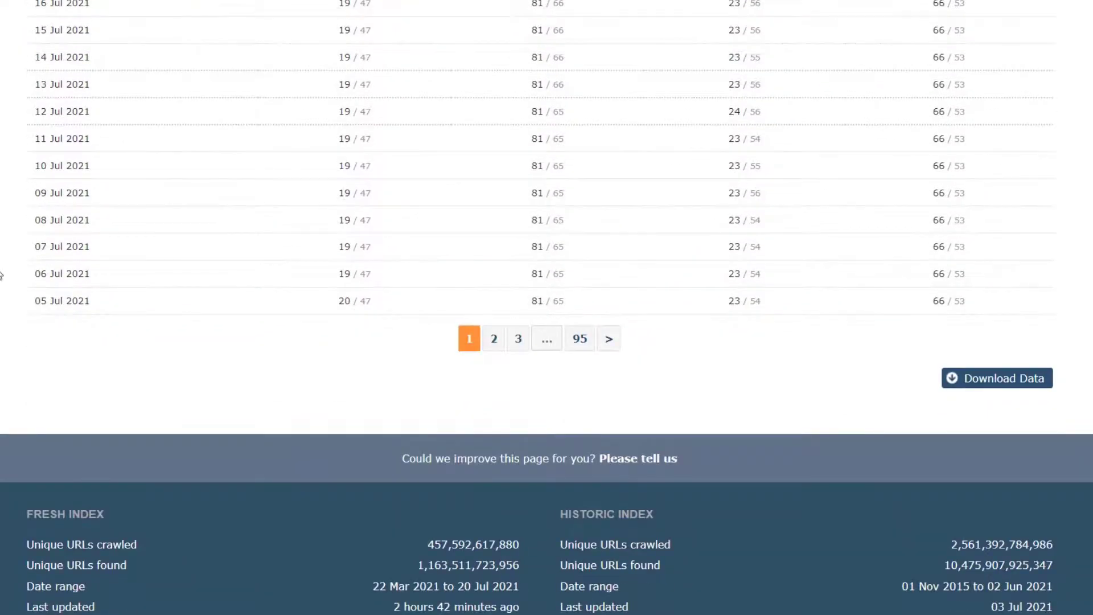
{"action": "scroll", "coordinate": [2, 275], "scroll_direction": "up", "scroll_amount": 5}
{"action": "scroll", "coordinate": [2, 275], "scroll_direction": "up", "scroll_amount": 5}
{"action": "scroll", "coordinate": [2, 276], "scroll_direction": "up", "scroll_amount": 5}
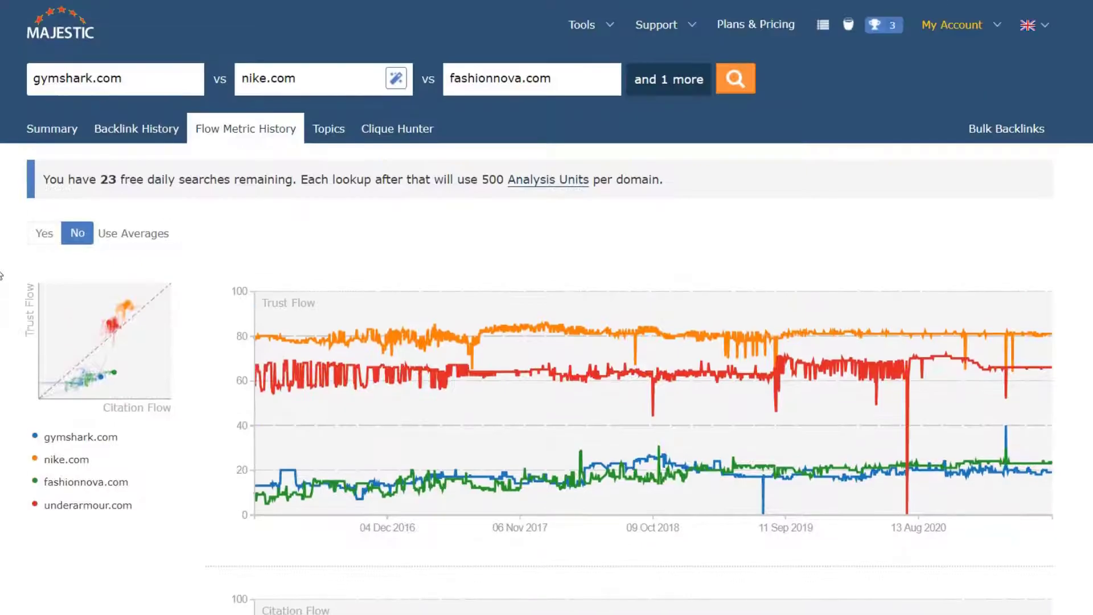
{"action": "left_click", "coordinate": [331, 129]}
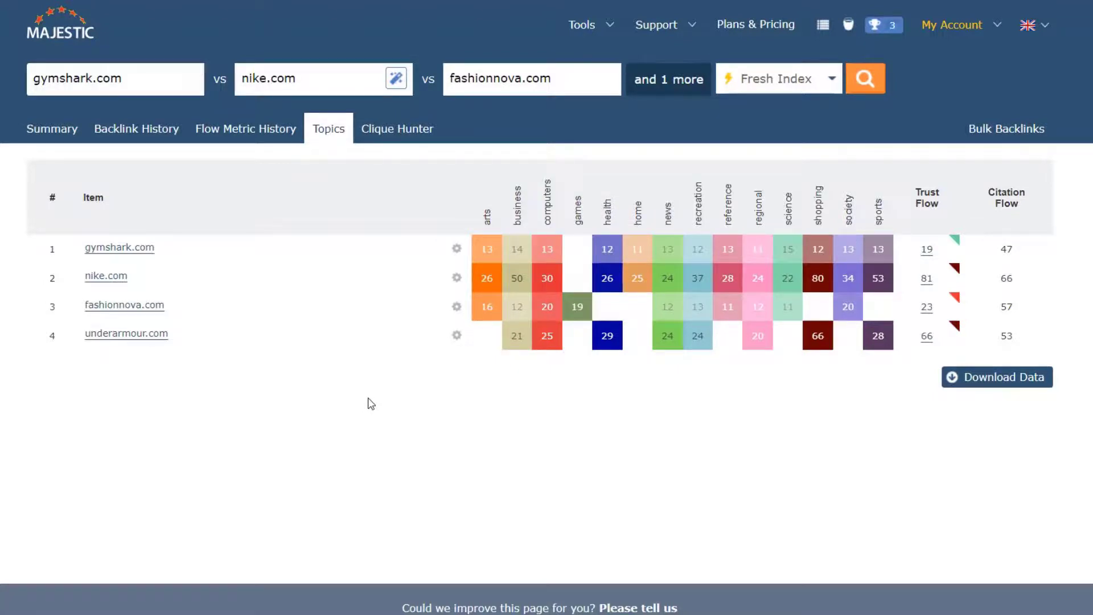
Show the Clique Hunter Linked Domains list for the four compared sites.
{"action": "left_click", "coordinate": [395, 131]}
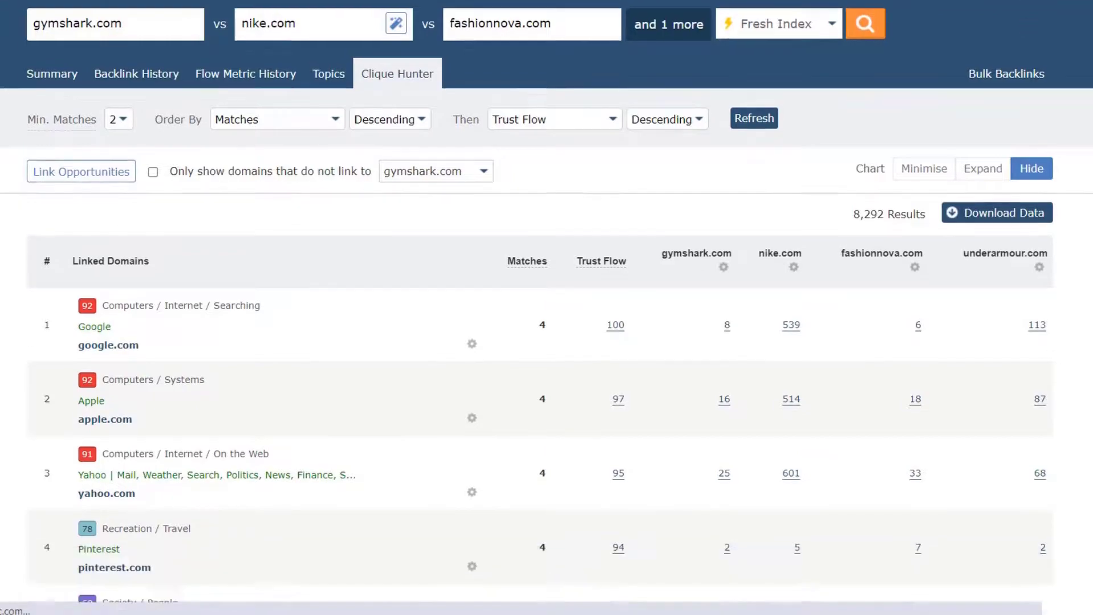
{"action": "scroll", "coordinate": [547, 342], "scroll_direction": "down", "scroll_amount": 2}
{"action": "scroll", "coordinate": [547, 342], "scroll_direction": "down", "scroll_amount": 2}
{"action": "scroll", "coordinate": [546, 343], "scroll_direction": "down", "scroll_amount": 2}
{"action": "scroll", "coordinate": [547, 343], "scroll_direction": "down", "scroll_amount": 3}
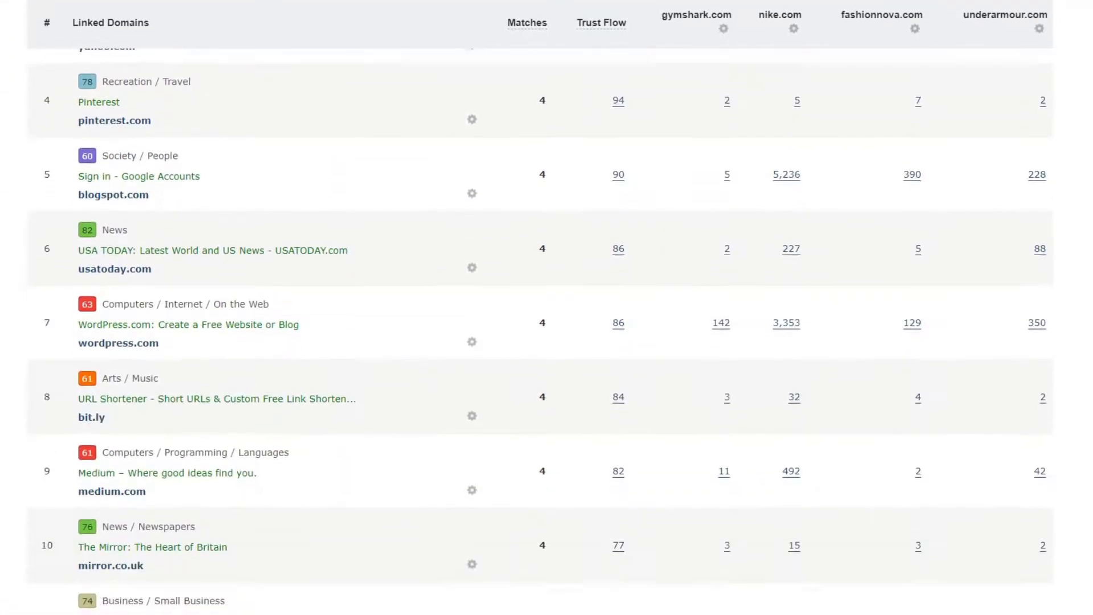
{"action": "scroll", "coordinate": [547, 342], "scroll_direction": "down", "scroll_amount": 3}
{"action": "scroll", "coordinate": [547, 341], "scroll_direction": "down", "scroll_amount": 3}
{"action": "scroll", "coordinate": [546, 341], "scroll_direction": "down", "scroll_amount": 3}
{"action": "scroll", "coordinate": [547, 341], "scroll_direction": "down", "scroll_amount": 3}
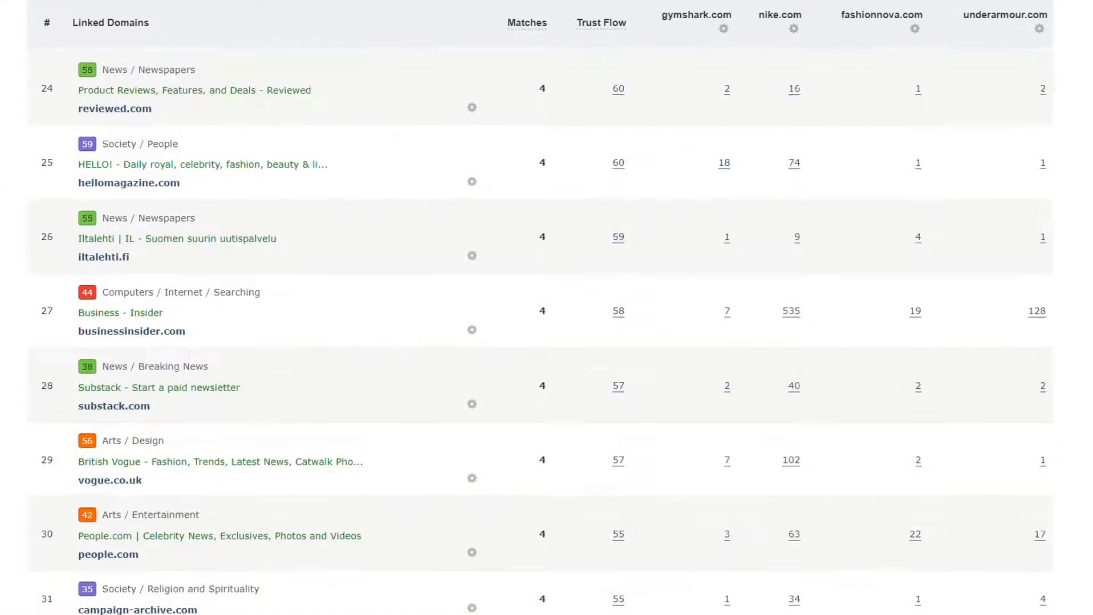
{"action": "scroll", "coordinate": [547, 342], "scroll_direction": "down", "scroll_amount": 3}
{"action": "scroll", "coordinate": [546, 342], "scroll_direction": "down", "scroll_amount": 3}
{"action": "scroll", "coordinate": [684, 553], "scroll_direction": "down", "scroll_amount": 2}
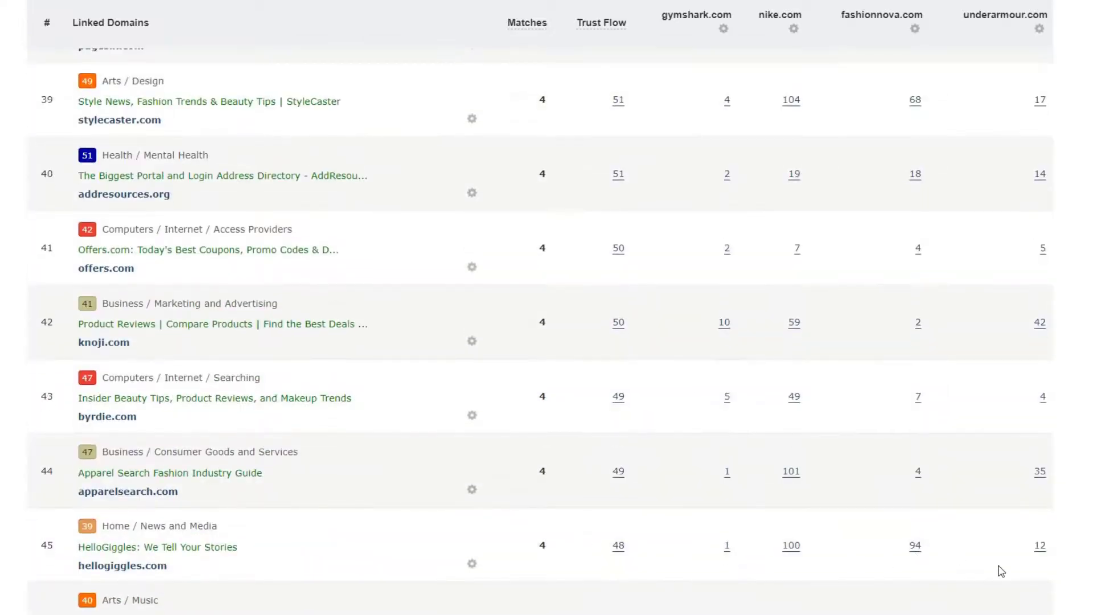